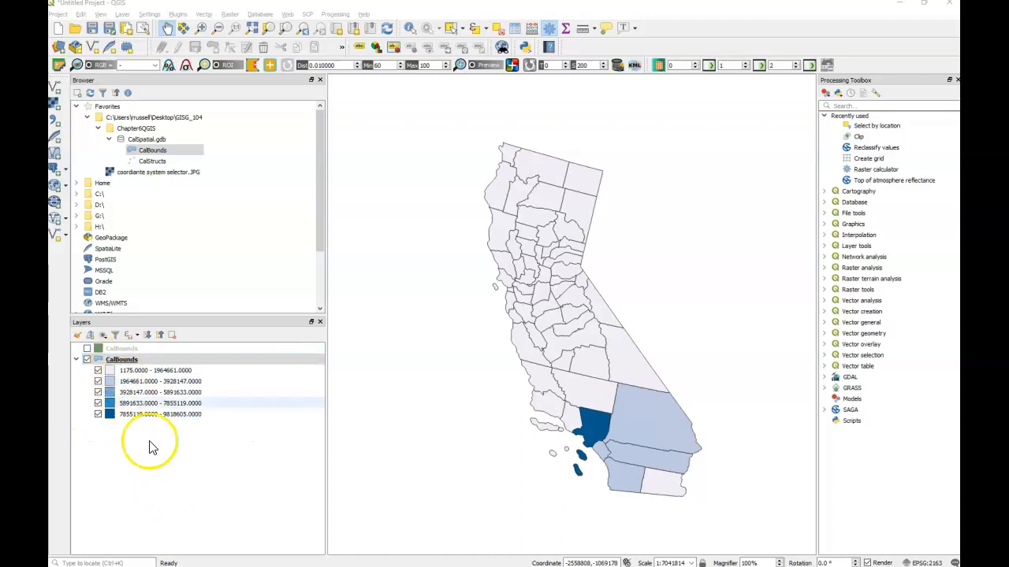
# Step: Trim the trailing zeros from the class labels in the CalBounds layer's graduated symbology and apply the change
pyautogui.doubleClick(123, 362)
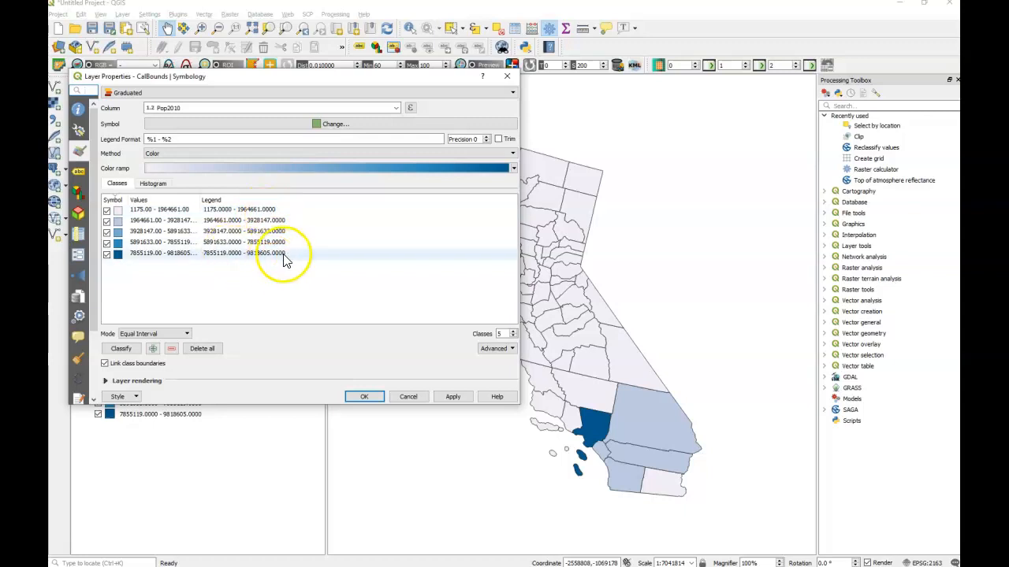
pyautogui.click(498, 140)
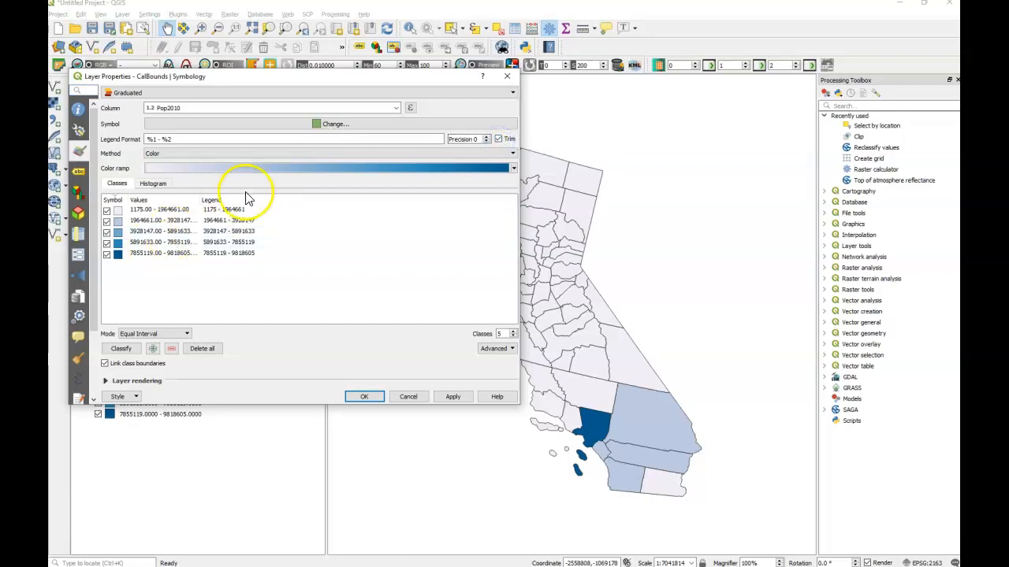
pyautogui.click(452, 396)
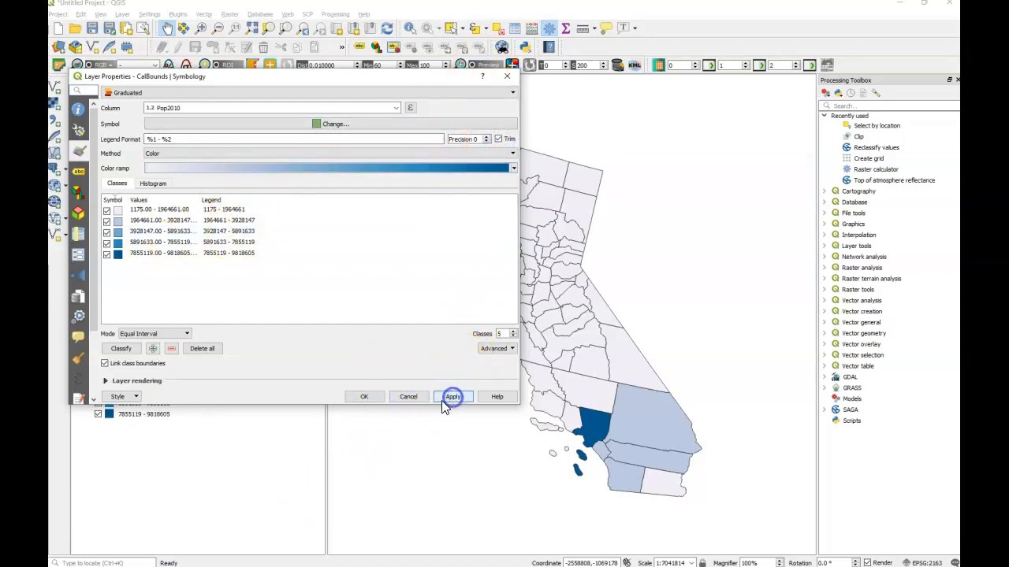
pyautogui.click(365, 397)
# Step: Create a new print layout titled "CA Population Example"
pyautogui.click(57, 14)
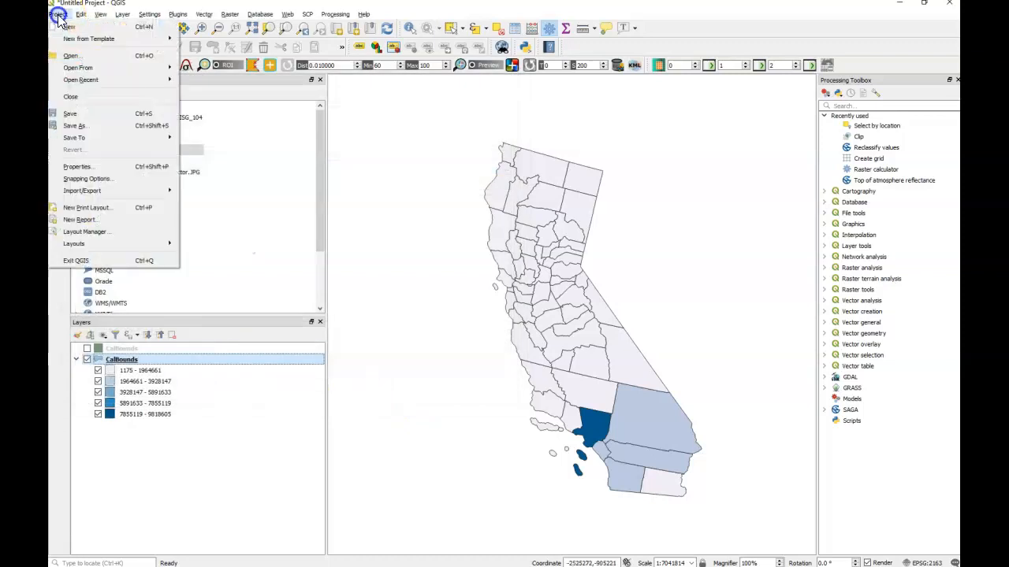
pyautogui.click(102, 207)
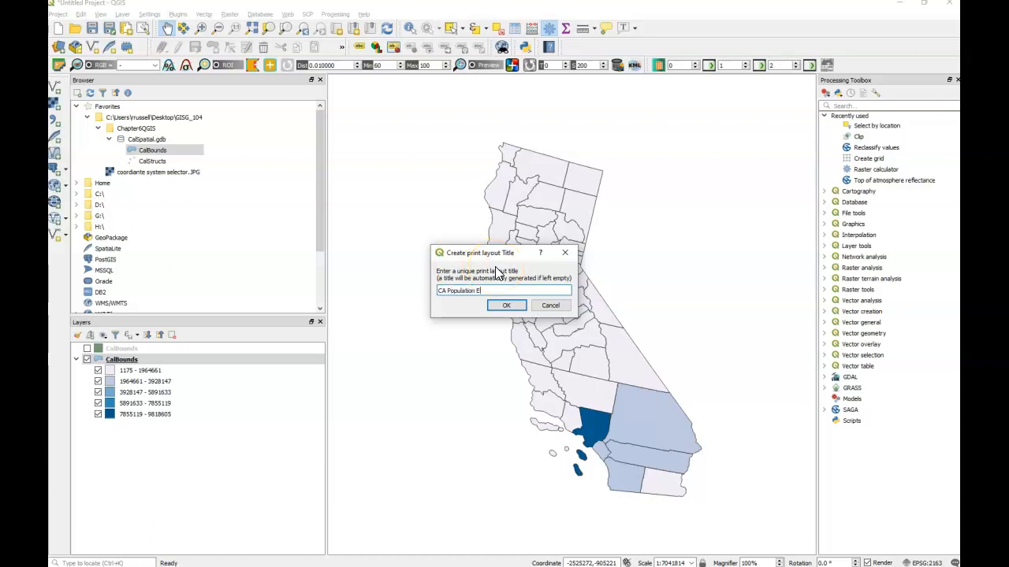
pyautogui.click(506, 305)
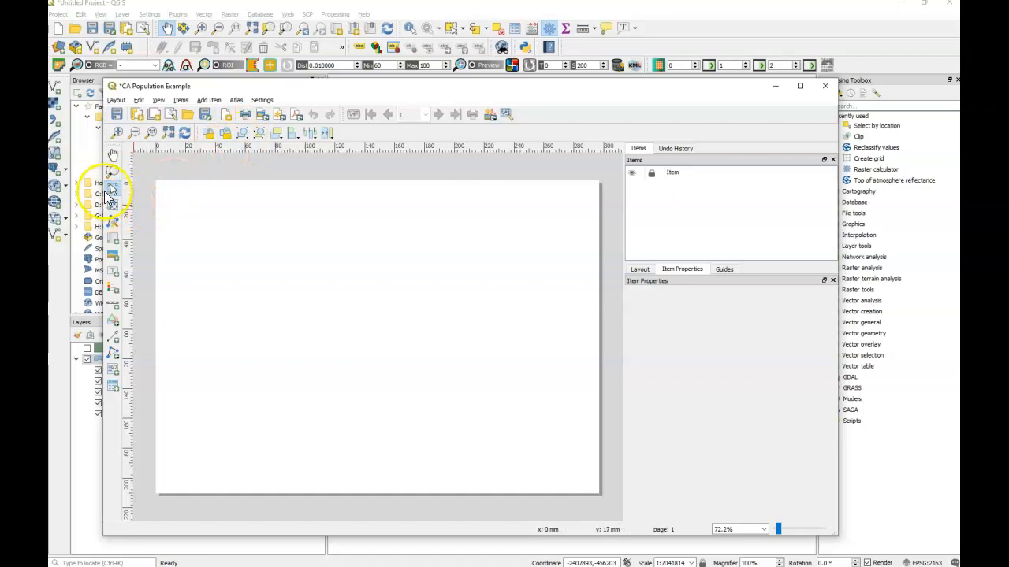
# Step: Place the California county map on the layout page and add a legend to the right of it
pyautogui.click(112, 243)
pyautogui.moveTo(186, 212); pyautogui.dragTo(436, 420)
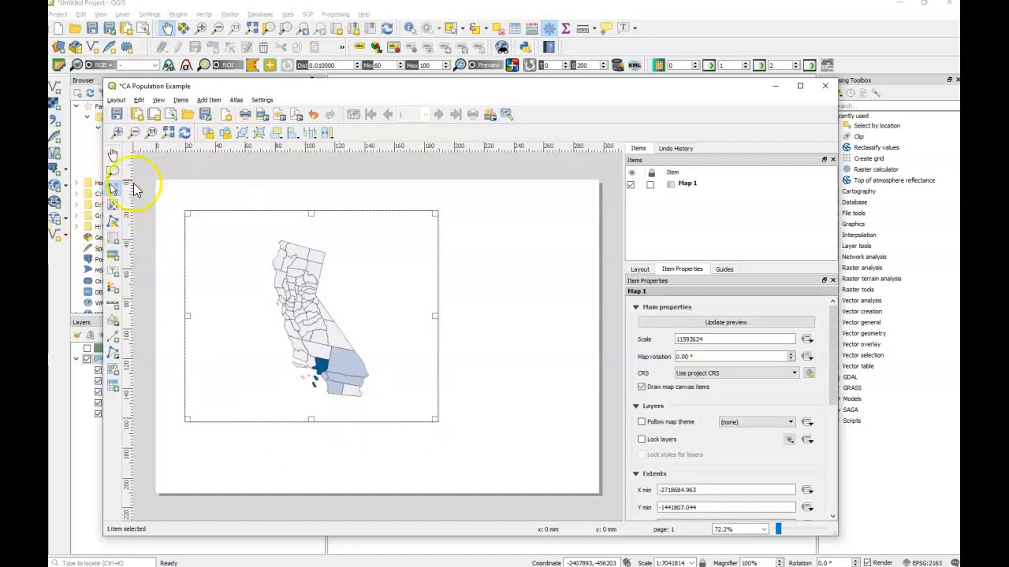
pyautogui.click(180, 107)
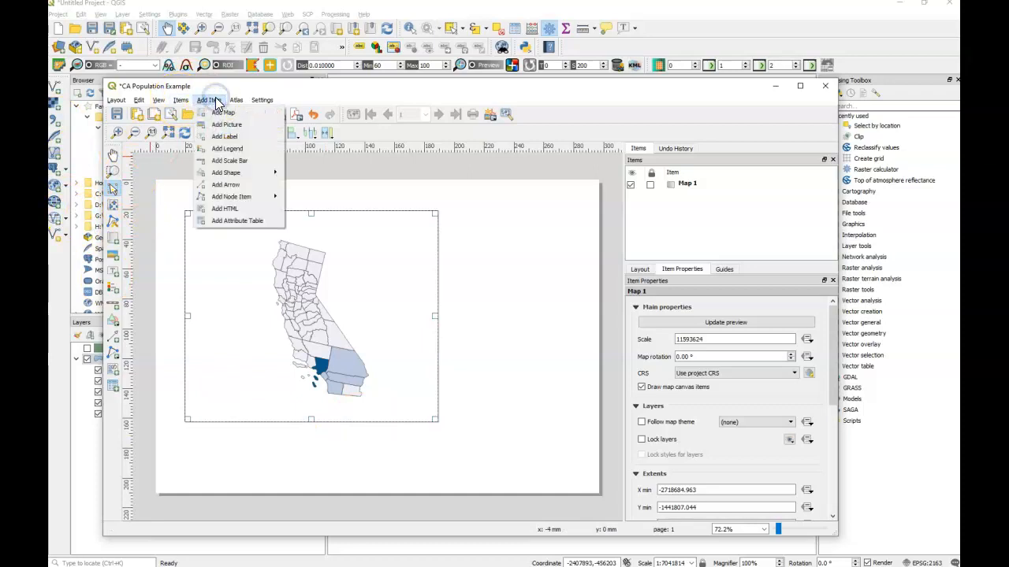
pyautogui.click(248, 154)
pyautogui.moveTo(455, 306)
pyautogui.mouseDown()
pyautogui.moveTo(534, 416)
pyautogui.moveTo(572, 423)
pyautogui.mouseUp()
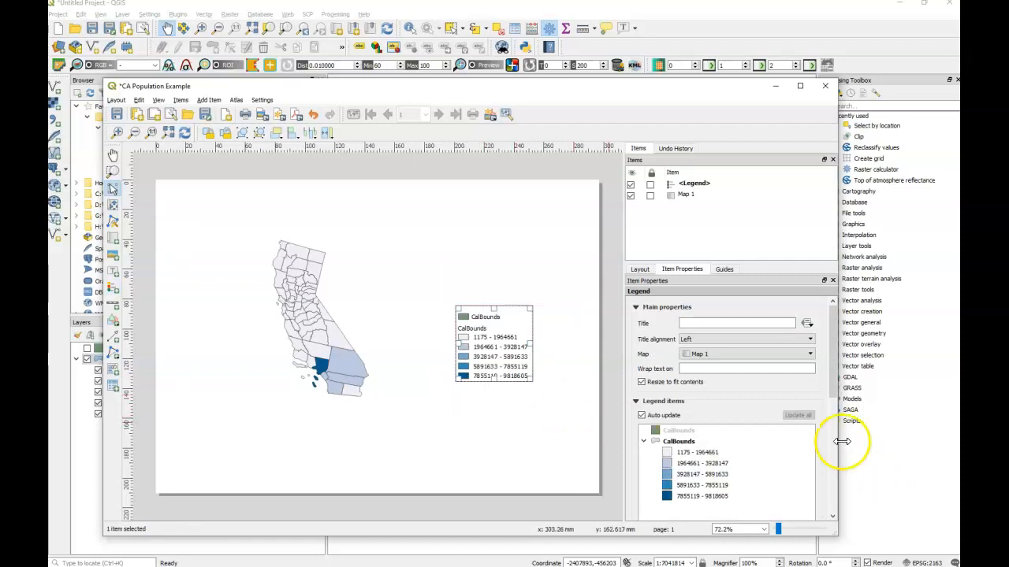
# Step: Change the label of the legend's lowest population class to "1,175 - 1,964,661"
pyautogui.scroll(-2, 788, 371)
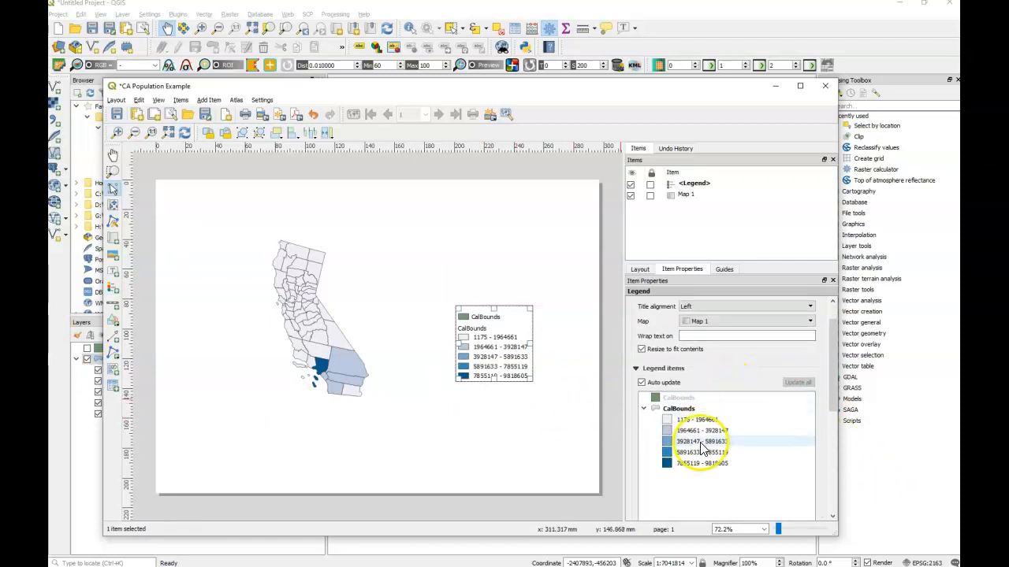
pyautogui.click(687, 188)
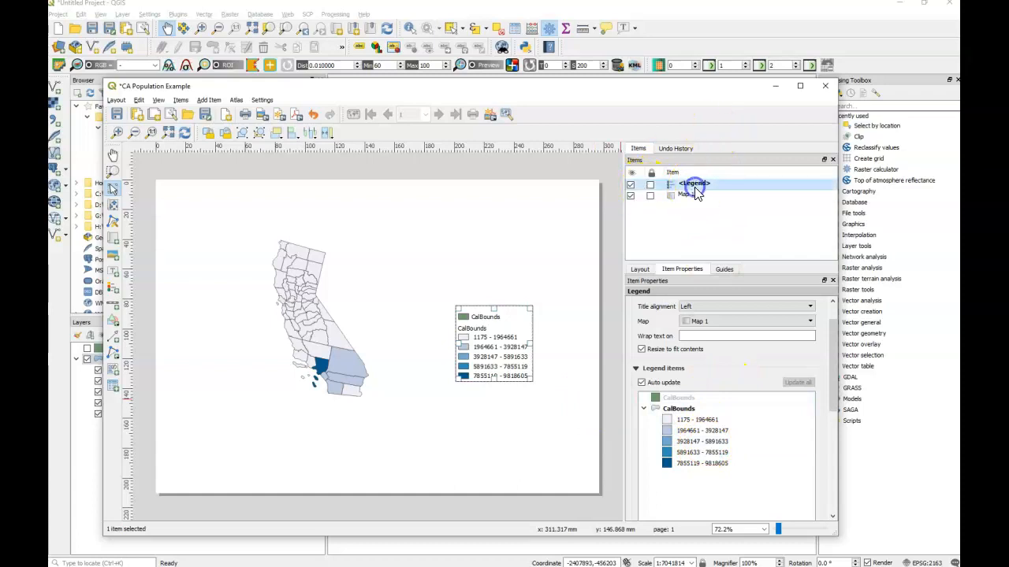
pyautogui.click(707, 421)
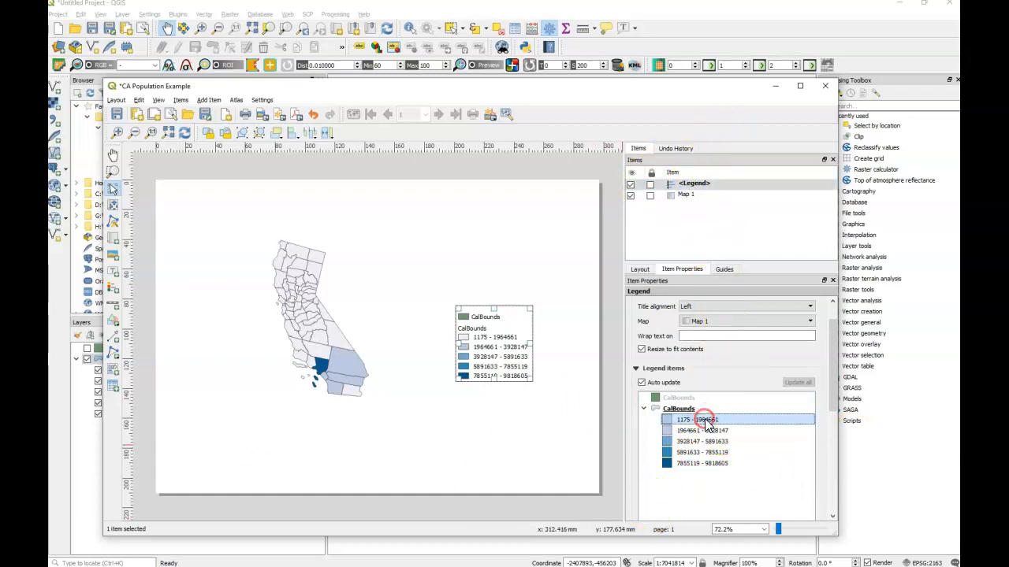
pyautogui.scroll(-1, 747, 410)
pyautogui.doubleClick(712, 382)
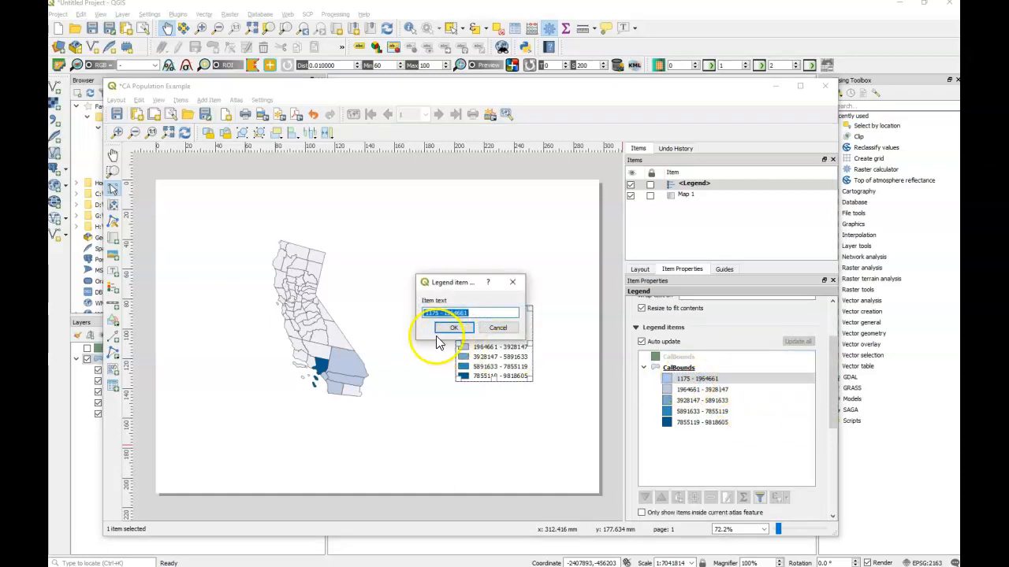
pyautogui.click(437, 315)
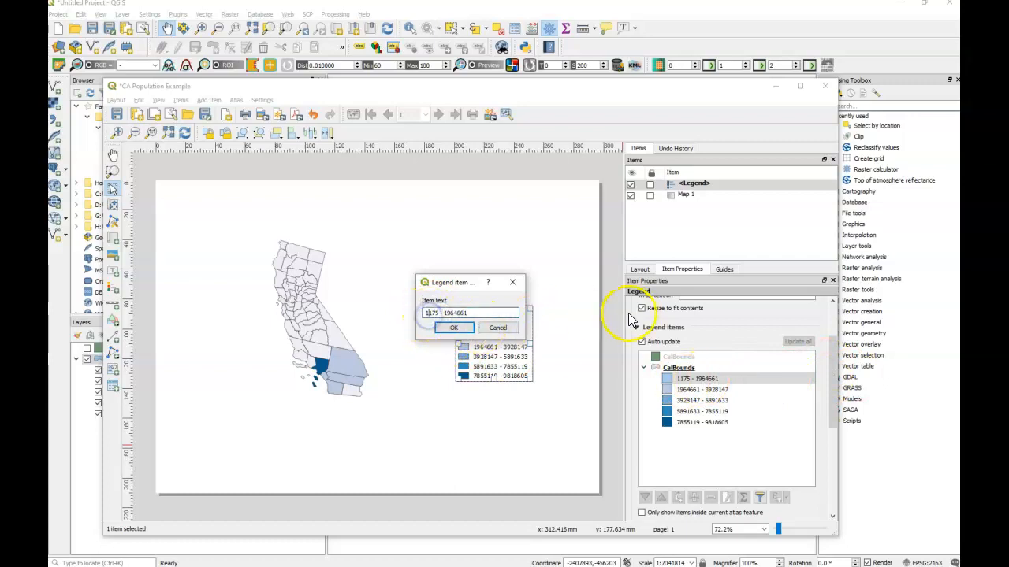
pyautogui.write(',')
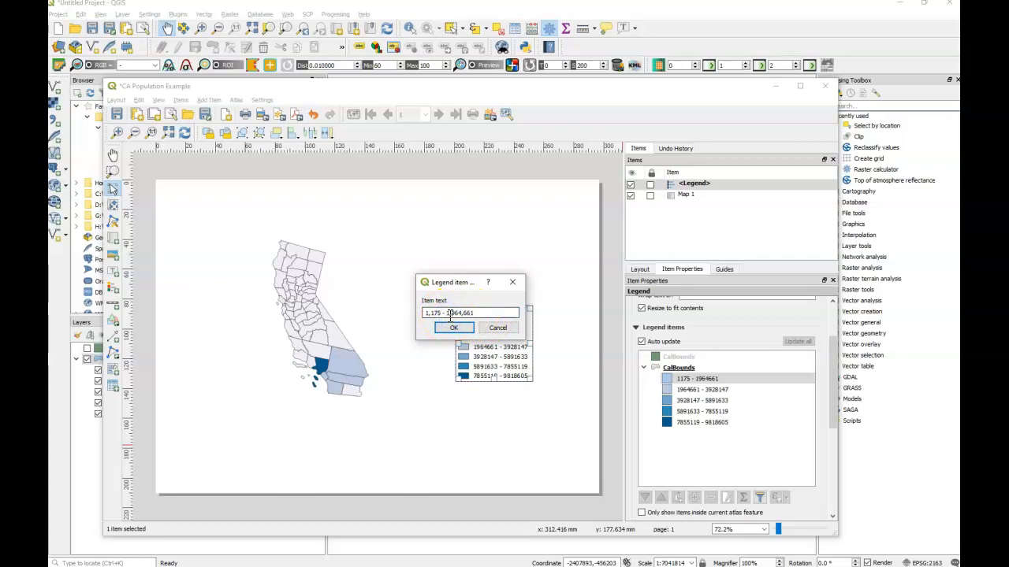
pyautogui.click(453, 328)
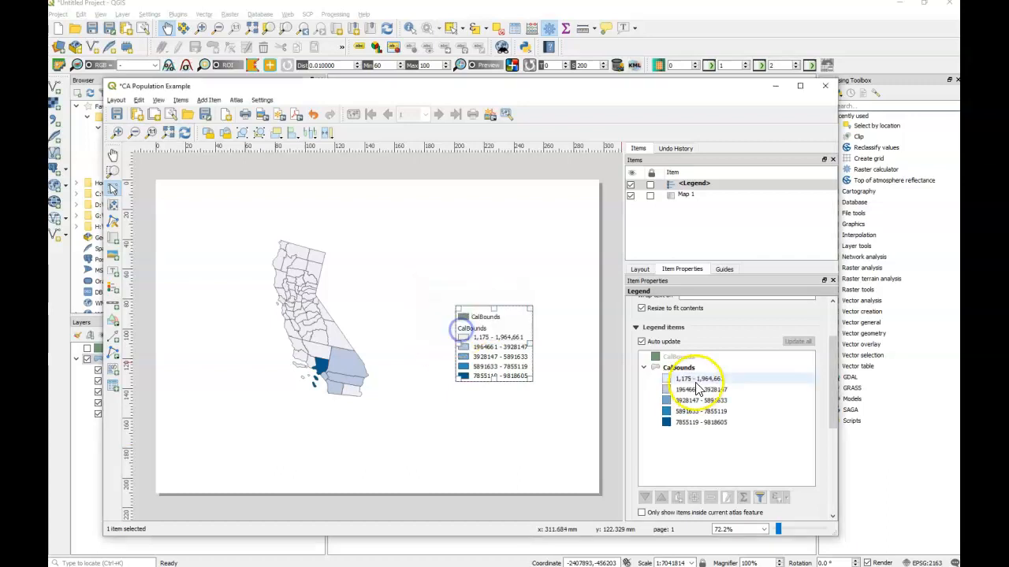
# Step: Add thousands separators to the remaining legend class labels, from "1,964,661 - 3,928,147" through "7,855,119 - 9,818,605"
pyautogui.click(693, 391)
pyautogui.doubleClick(694, 392)
pyautogui.click(464, 313)
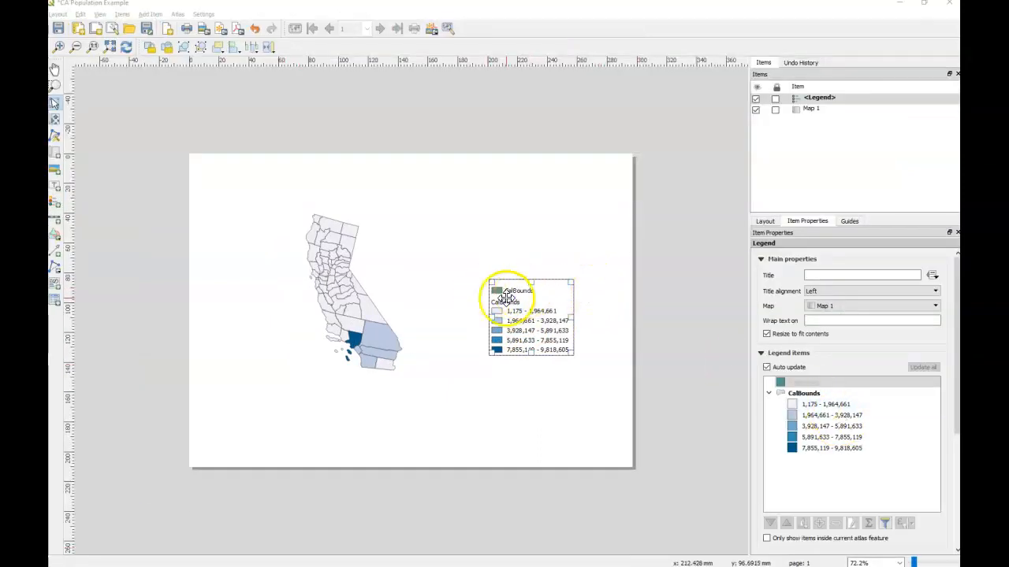
# Step: Remove the hidden single-symbol CalBounds layer from the project in the main window, and return to the print layout
pyautogui.moveTo(315, 4); pyautogui.dragTo(513, 25)
pyautogui.rightClick(145, 349)
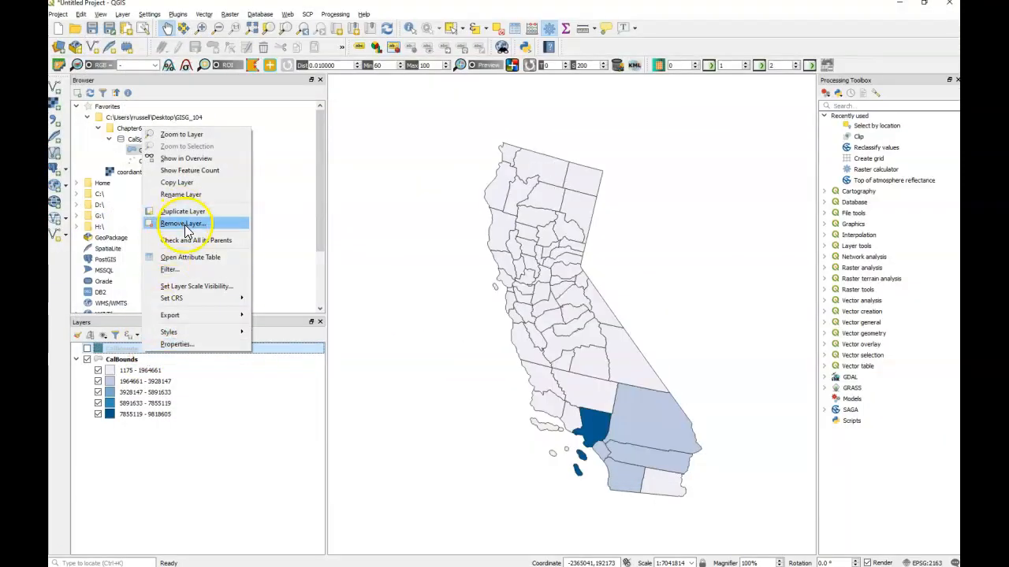
pyautogui.click(183, 224)
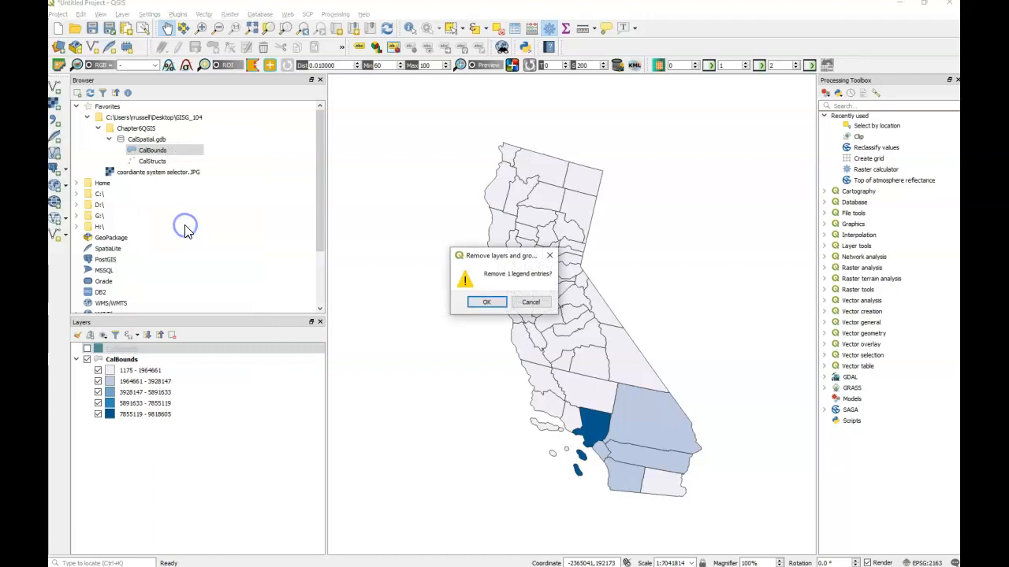
pyautogui.click(480, 301)
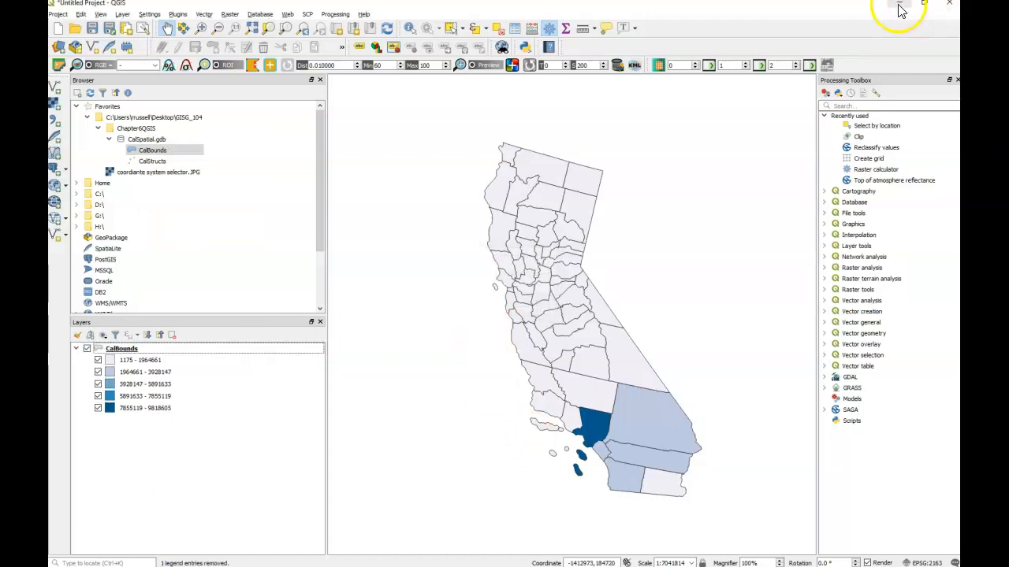
pyautogui.hotkey('alt', 'Tab')
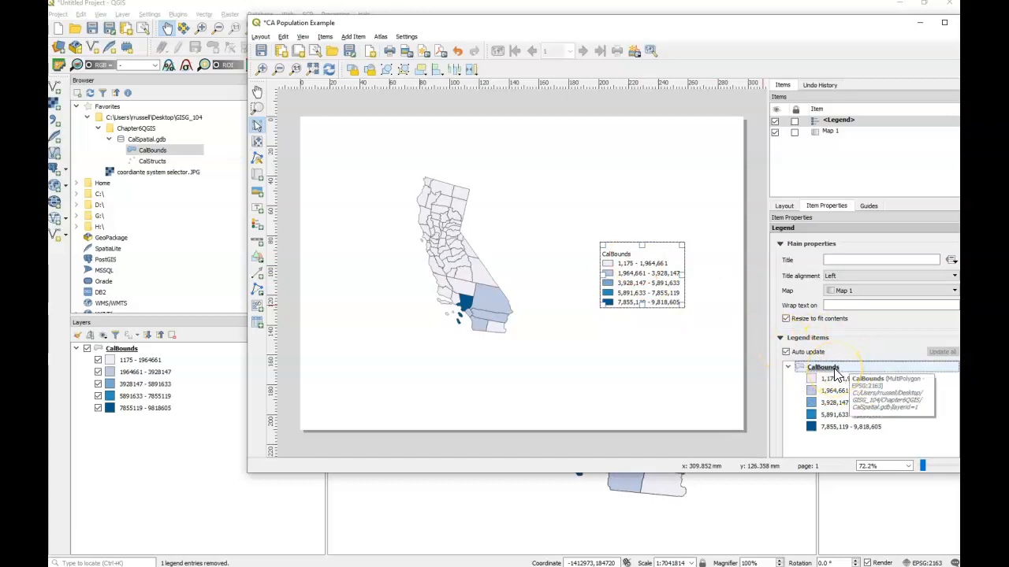
# Step: Rename the CalBounds heading in the legend to "Population 2010"
pyautogui.scroll(-2, 820, 379)
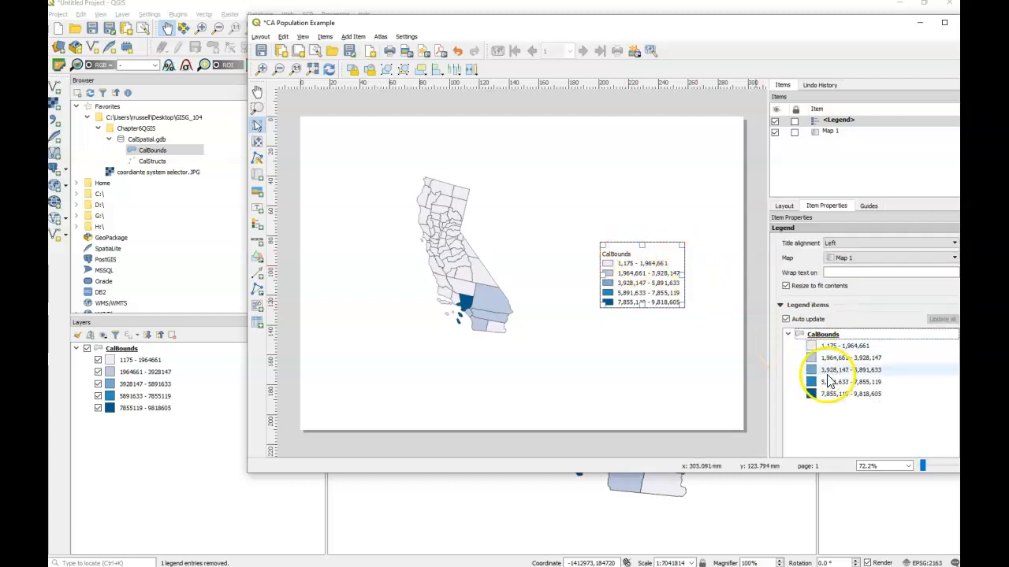
pyautogui.scroll(-5, 827, 378)
pyautogui.scroll(2, 827, 379)
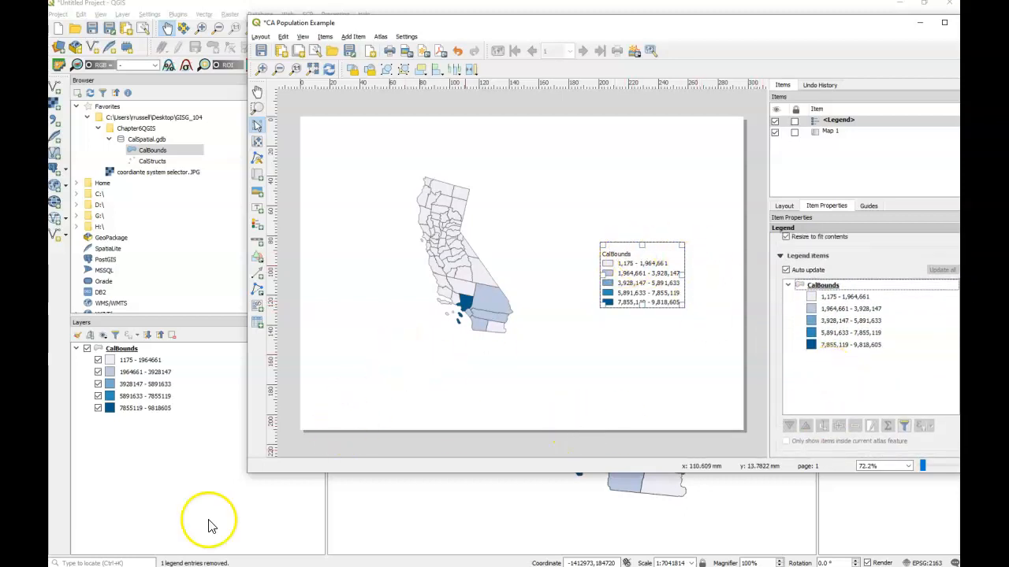
pyautogui.scroll(5, 828, 379)
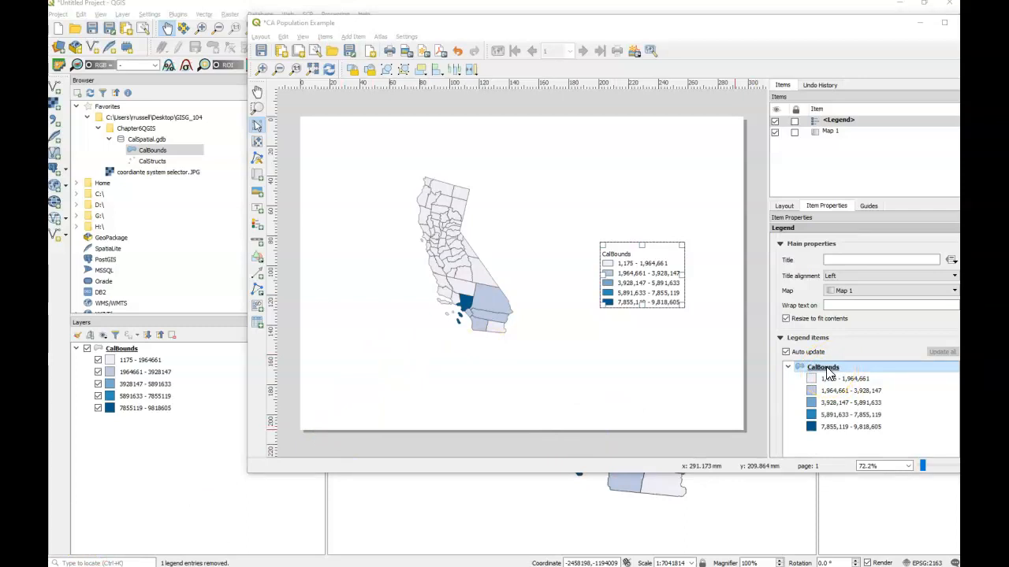
pyautogui.doubleClick(824, 368)
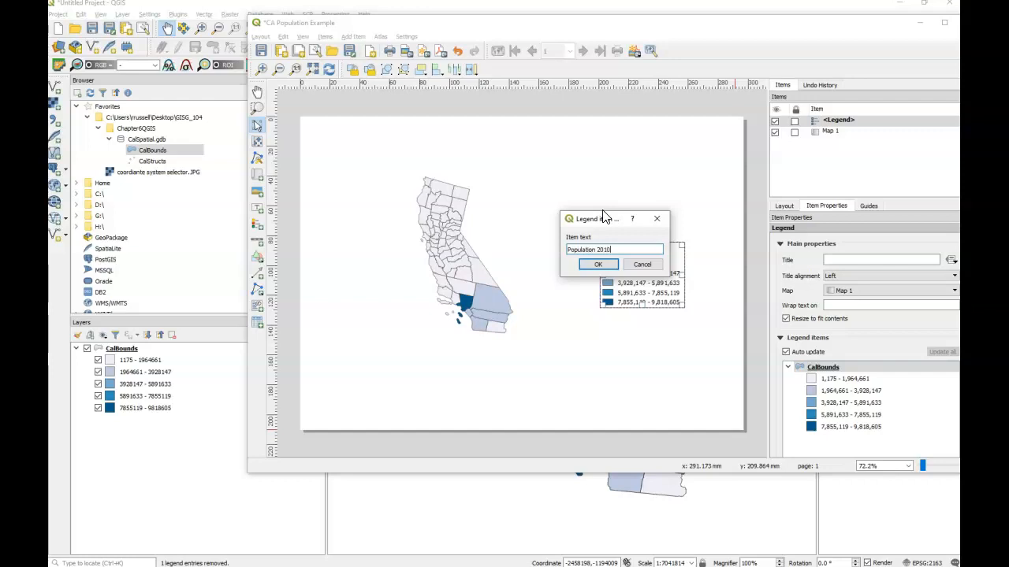
pyautogui.click(596, 264)
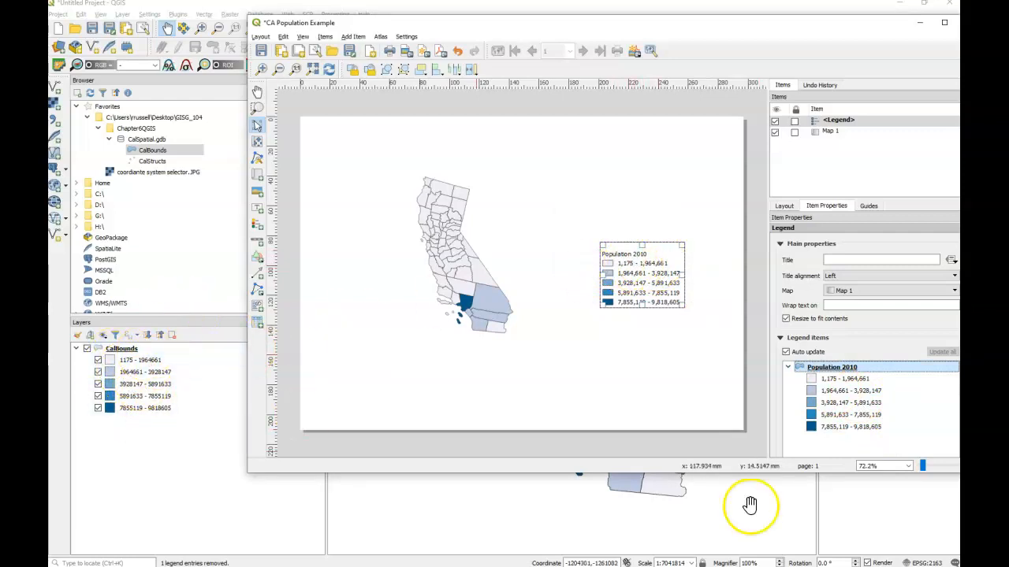
# Step: Reduce the legend's title font and enlarge its subgroup font so the "Population 2010" heading is bigger than the class labels
pyautogui.scroll(-3, 875, 374)
pyautogui.scroll(-2, 882, 386)
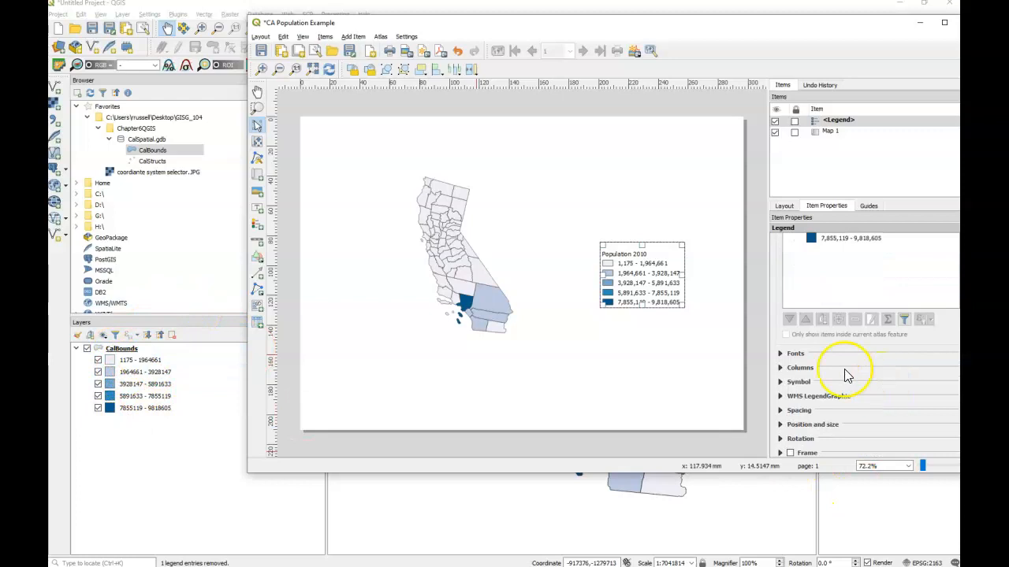
pyautogui.click(779, 354)
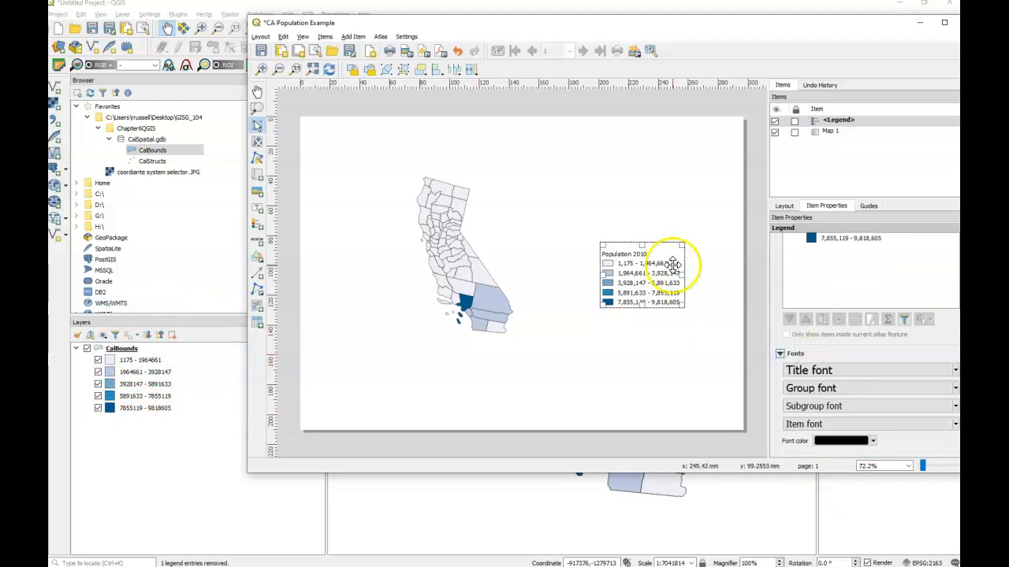
pyautogui.click(860, 369)
pyautogui.click(632, 176)
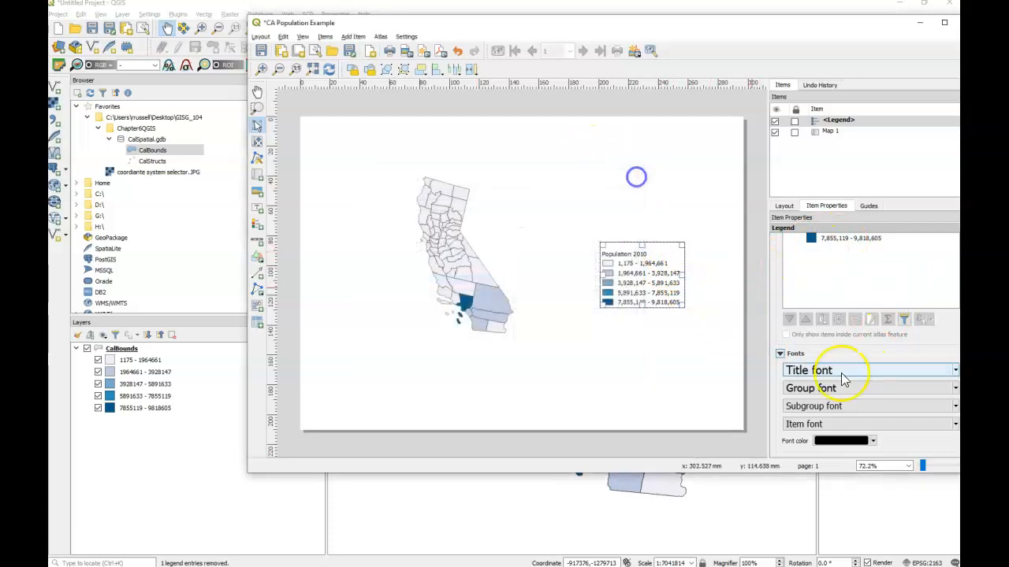
pyautogui.scroll(3, 851, 413)
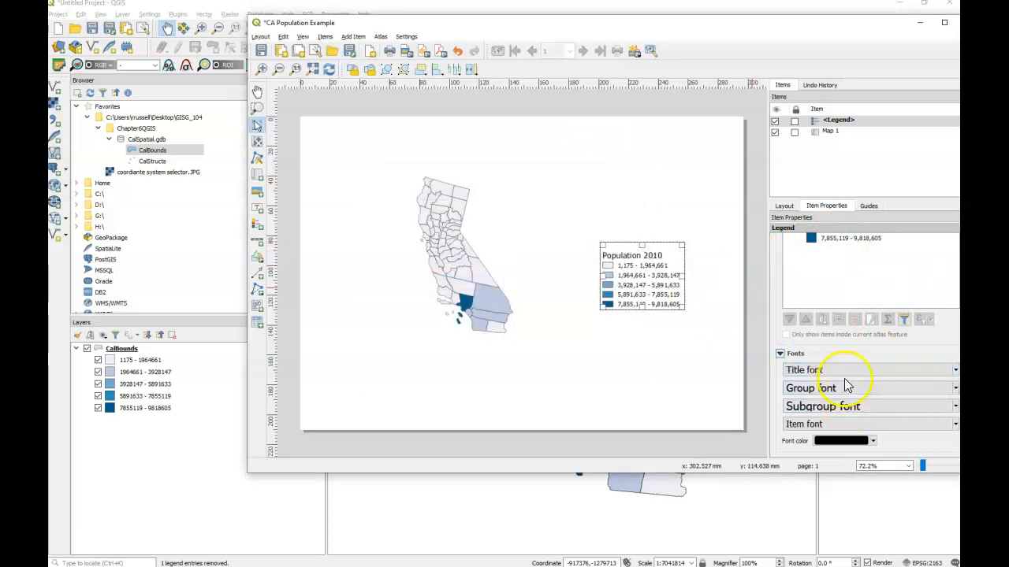
pyautogui.click(716, 297)
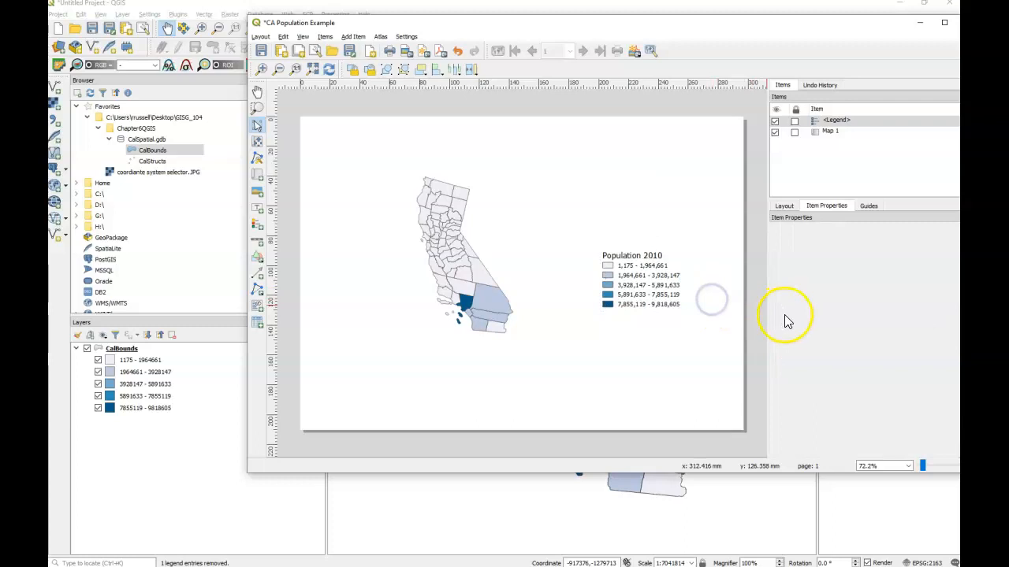
# Step: Reselect the legend and collapse its legend items and main properties sections to review the remaining property groups
pyautogui.click(666, 292)
pyautogui.scroll(-1, 840, 312)
pyautogui.scroll(1, 855, 314)
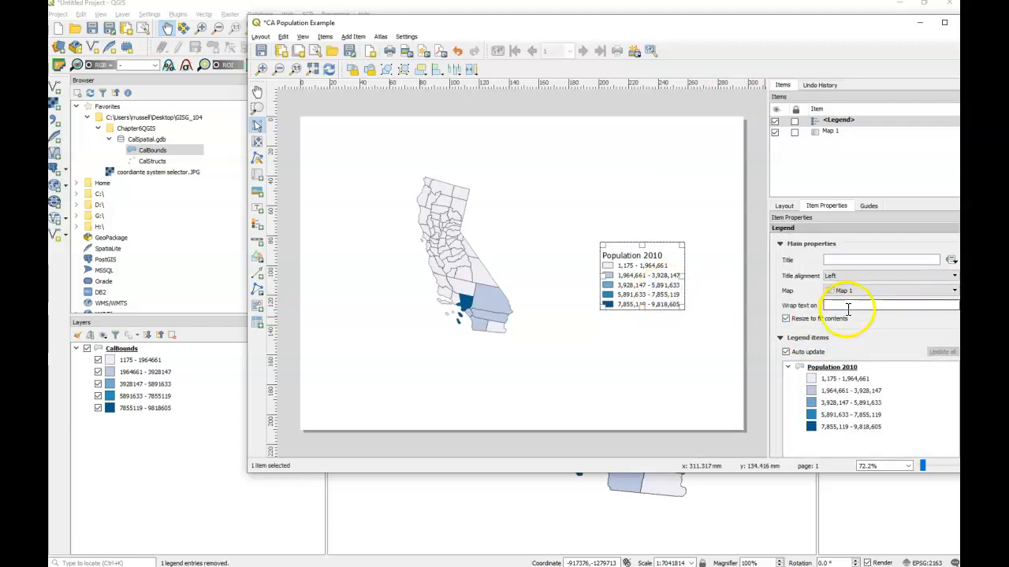
pyautogui.click(780, 338)
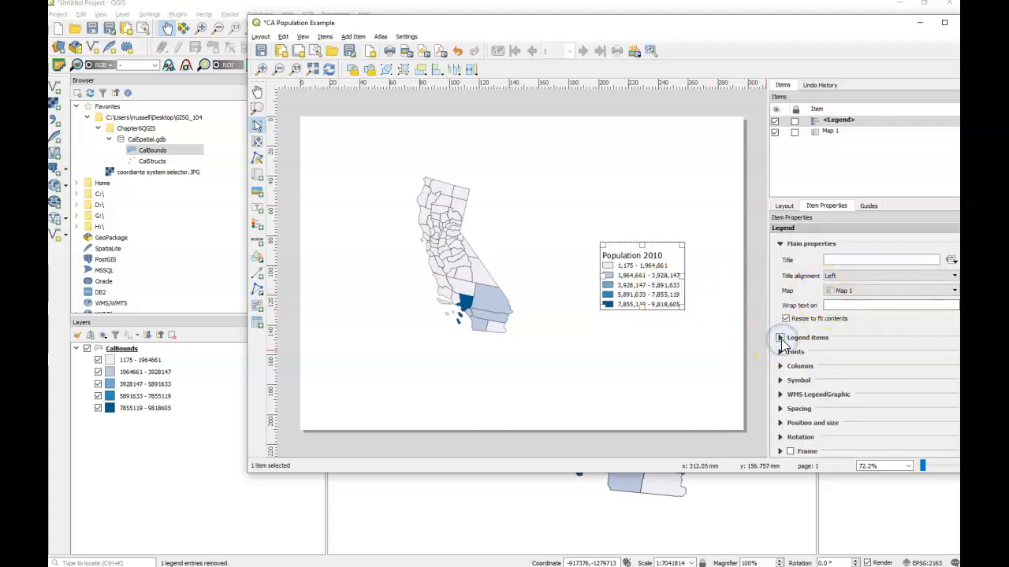
pyautogui.click(780, 245)
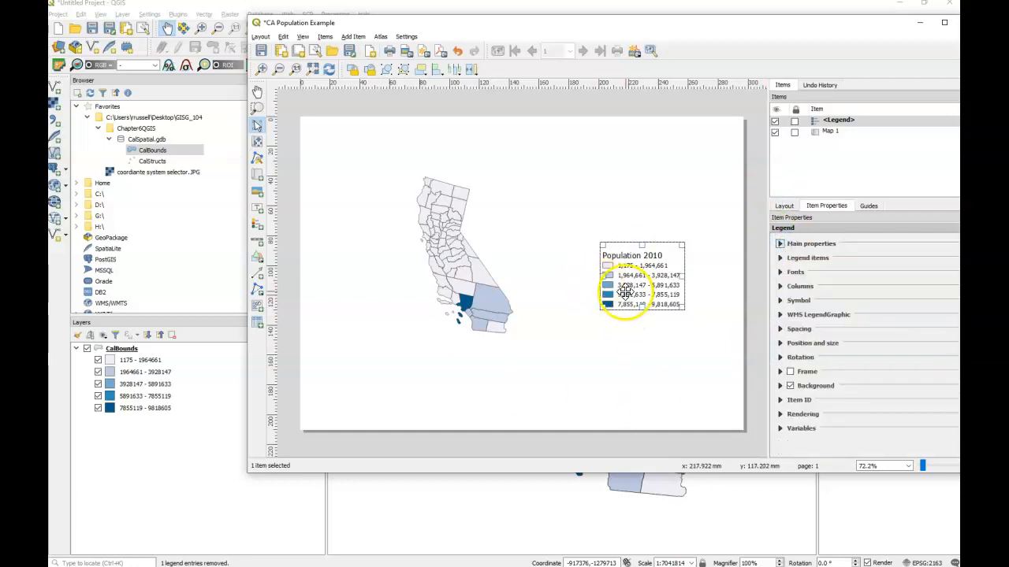
# Step: Add a label about 149 mm wide and 29 mm high across the page above the California map
pyautogui.click(326, 38)
pyautogui.click(355, 37)
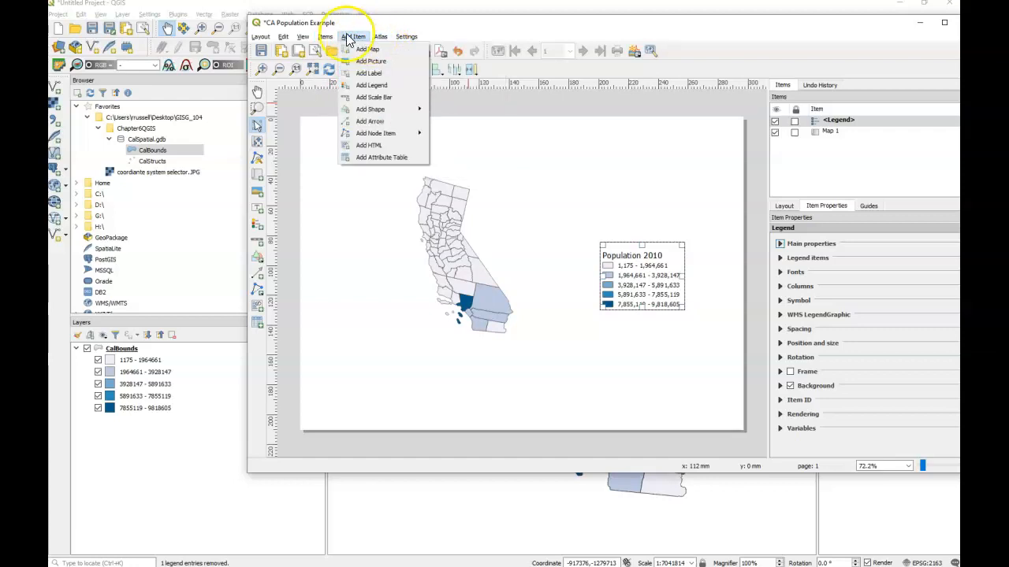
pyautogui.moveTo(325, 36)
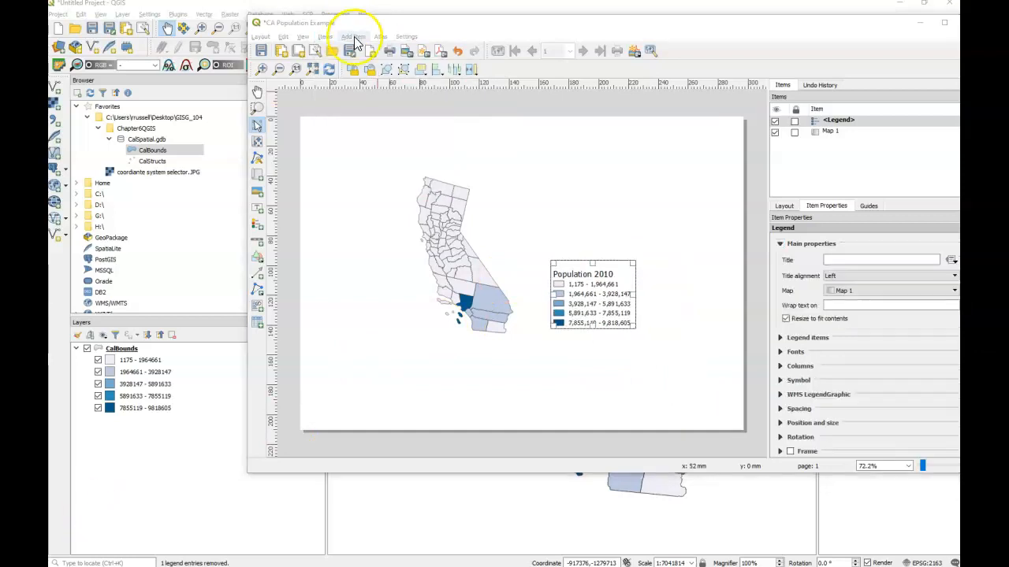
pyautogui.click(353, 36)
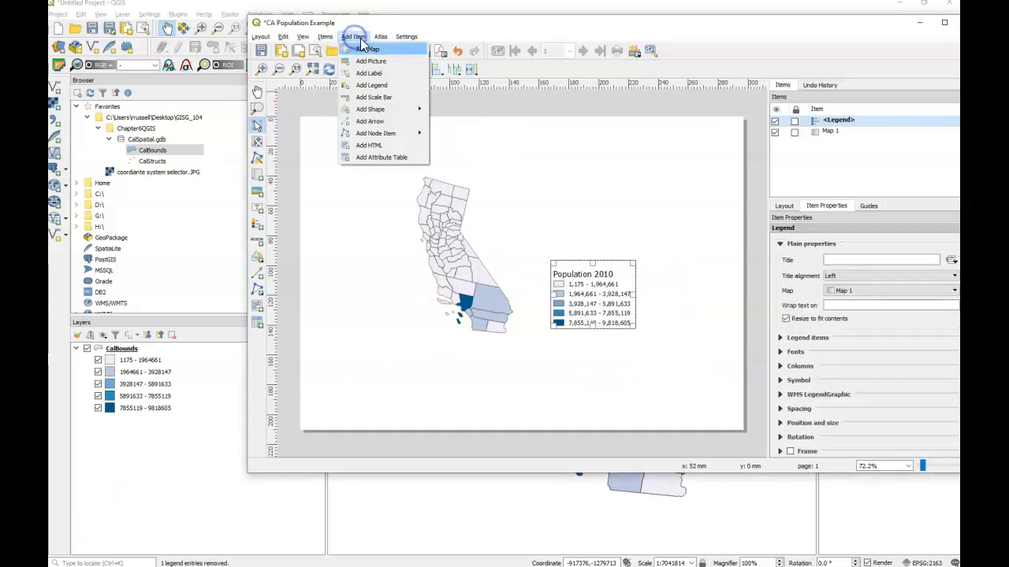
pyautogui.click(375, 75)
pyautogui.moveTo(391, 134); pyautogui.dragTo(610, 173)
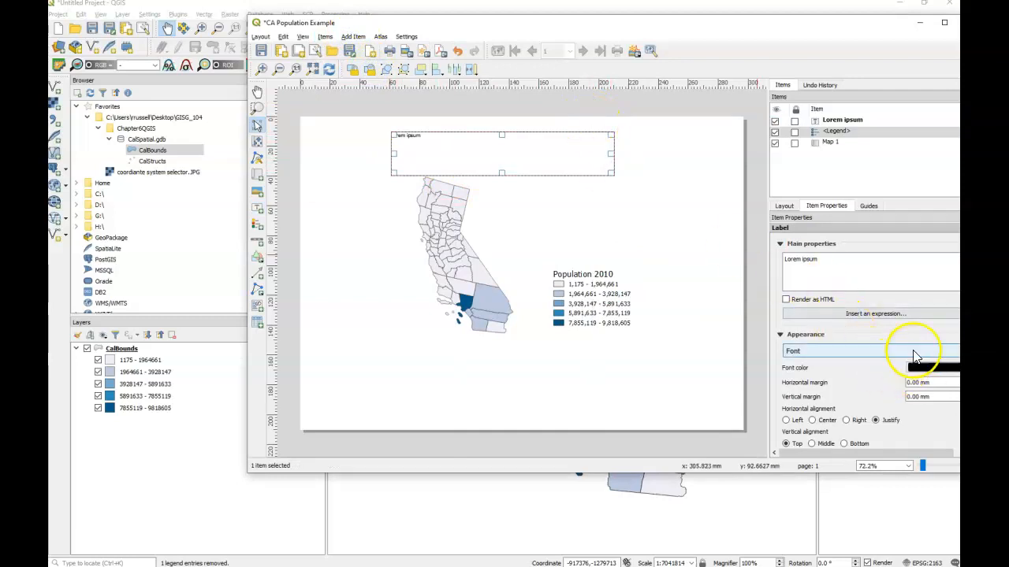
# Step: Replace the label's placeholder text with "California Population"
pyautogui.moveTo(893, 263); pyautogui.dragTo(743, 250)
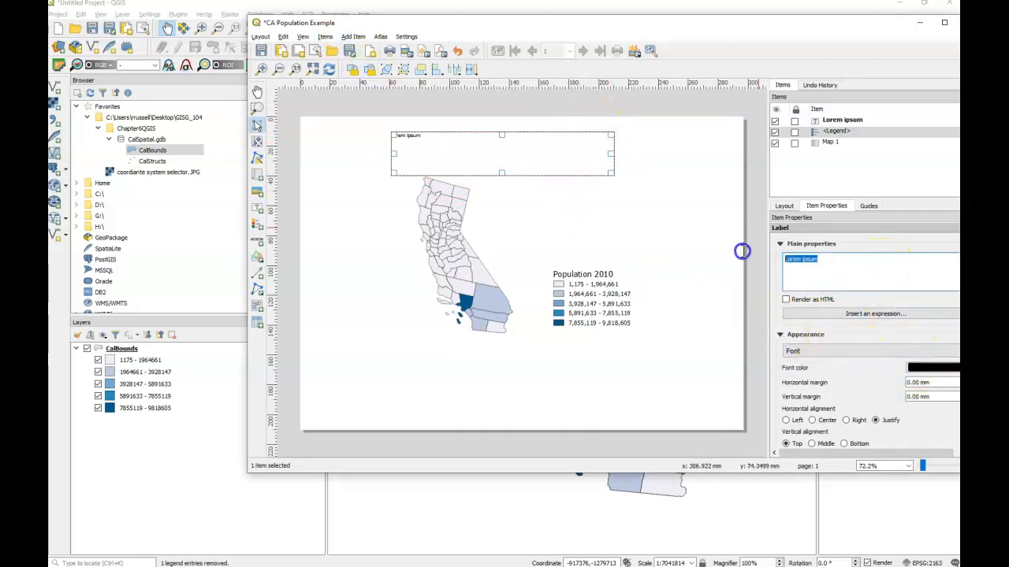
pyautogui.write('California')
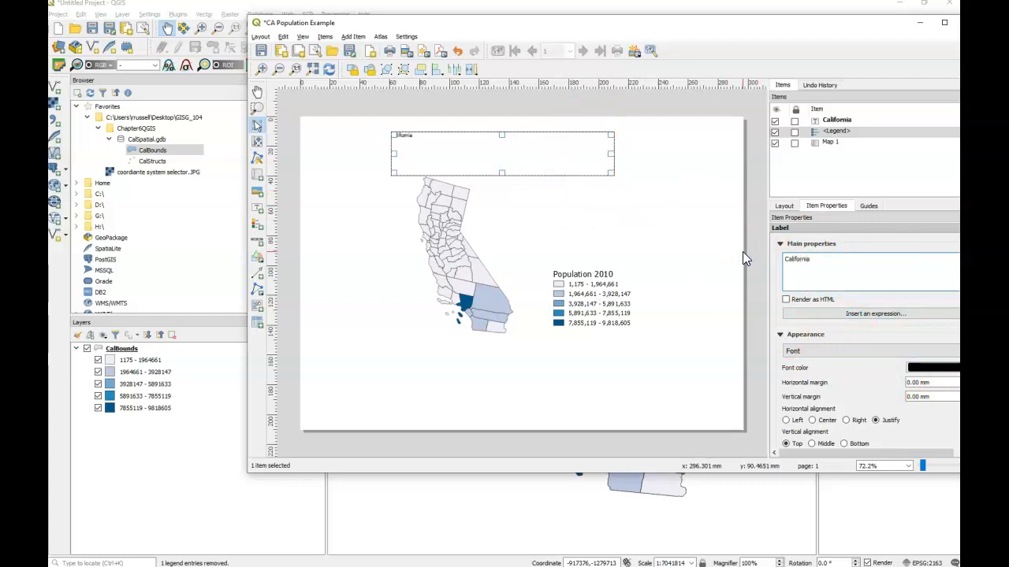
pyautogui.write(' Population')
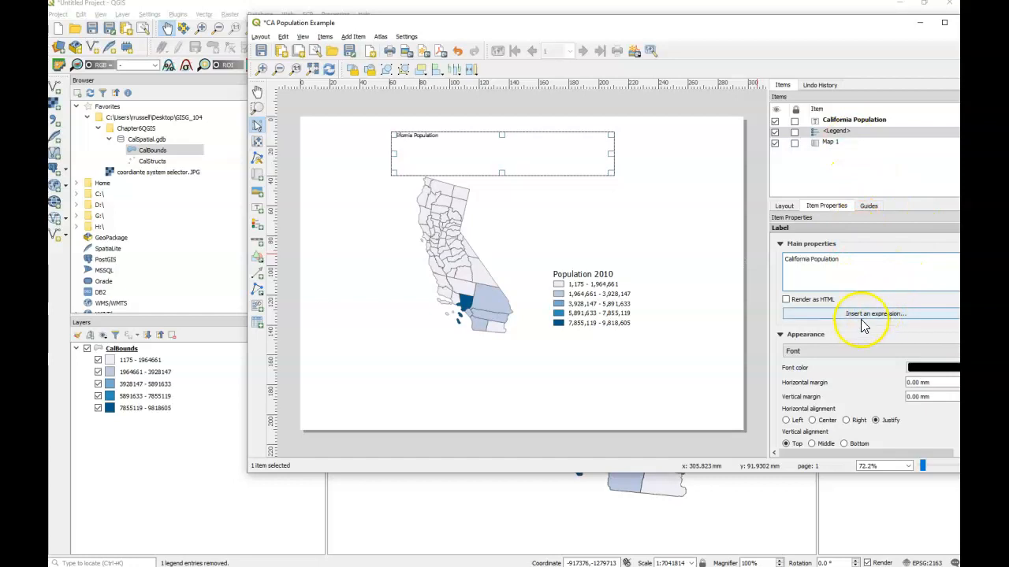
pyautogui.scroll(-2, 859, 327)
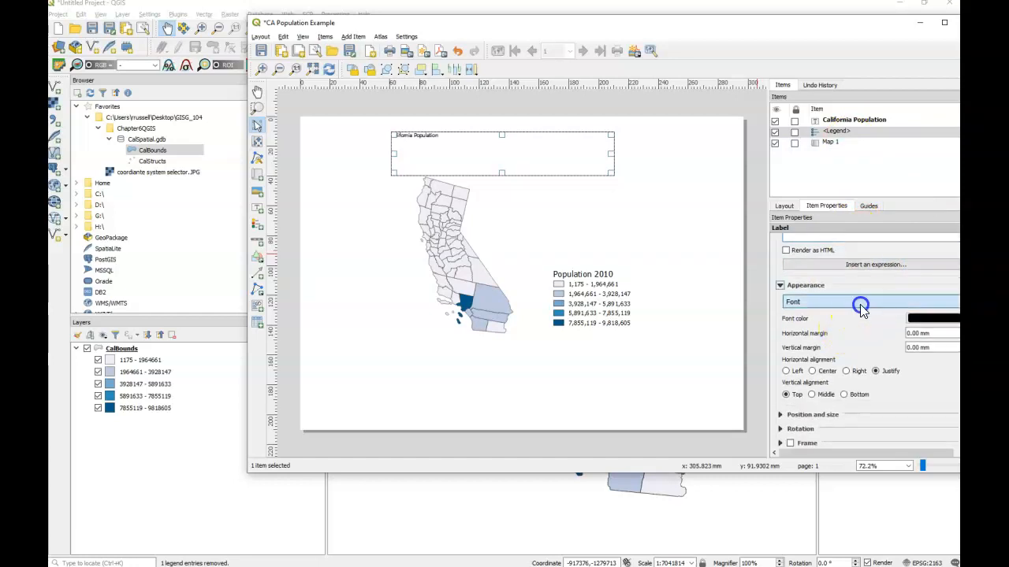
pyautogui.click(862, 303)
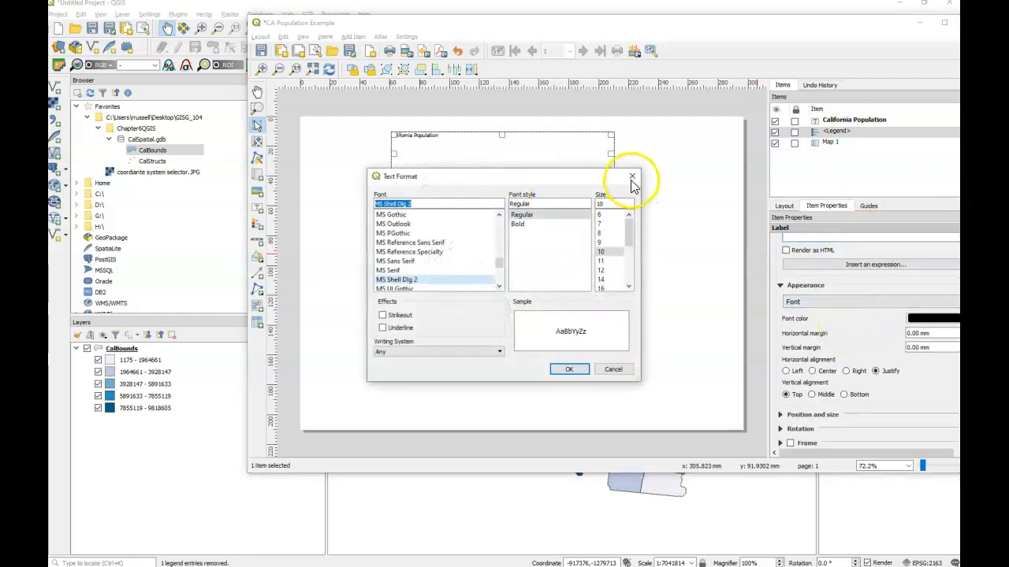
pyautogui.click(632, 177)
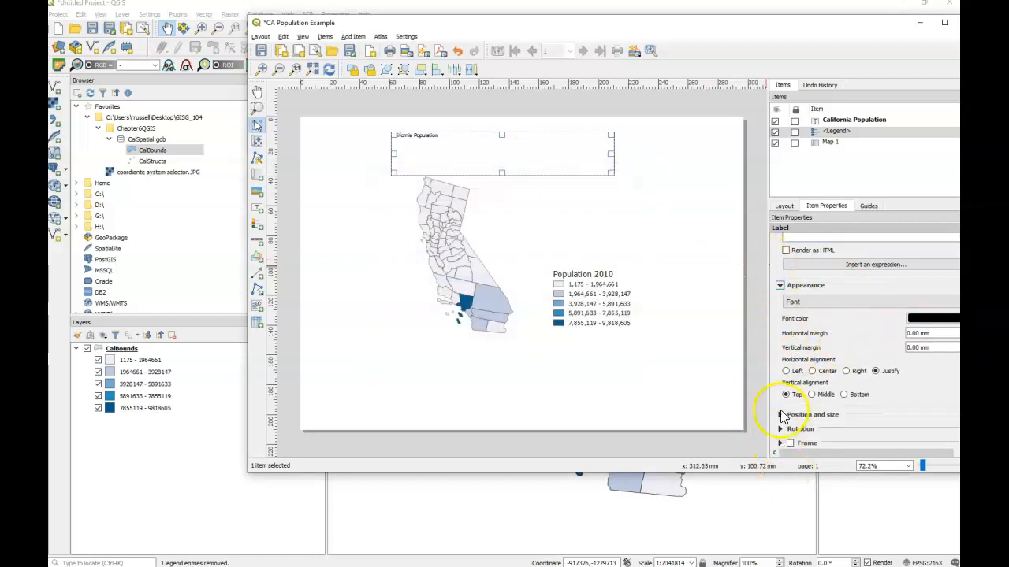
# Step: Review the label's position and size settings, maximize the print layout window, and collapse those settings again
pyautogui.click(781, 415)
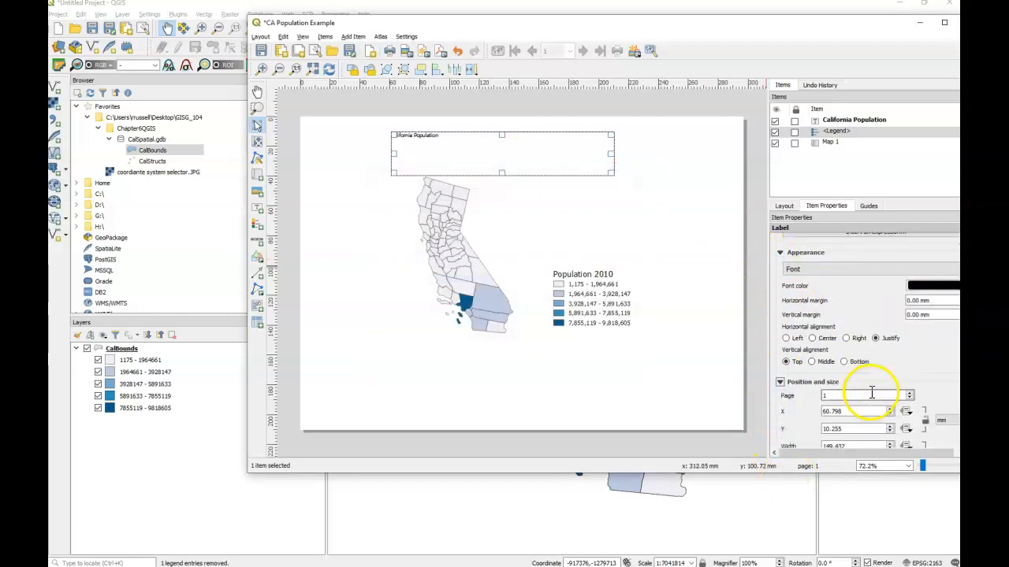
pyautogui.moveTo(743, 30); pyautogui.dragTo(555, 36)
pyautogui.click(755, 29)
pyautogui.click(405, 170)
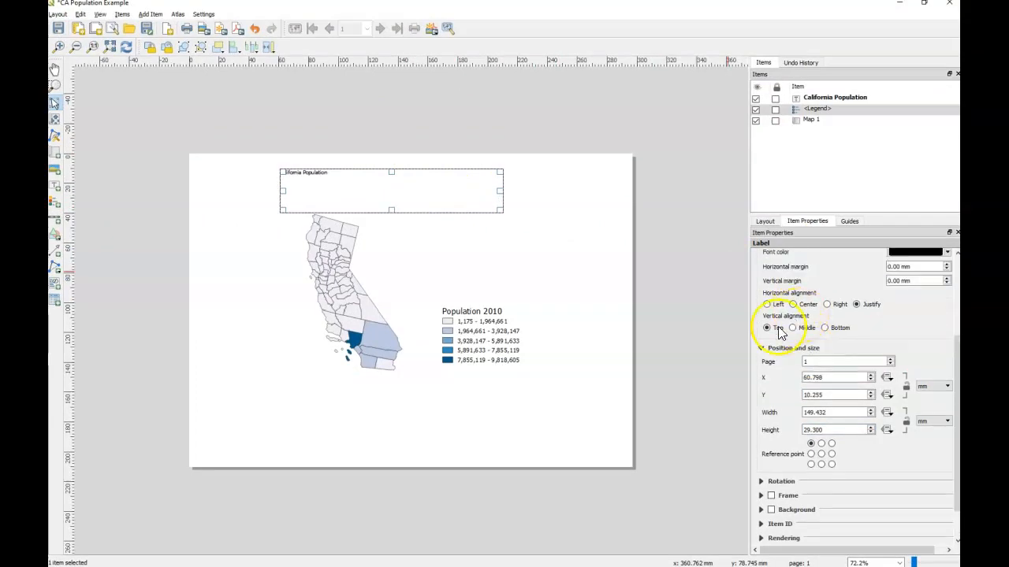
pyautogui.click(761, 347)
pyautogui.scroll(1, 827, 362)
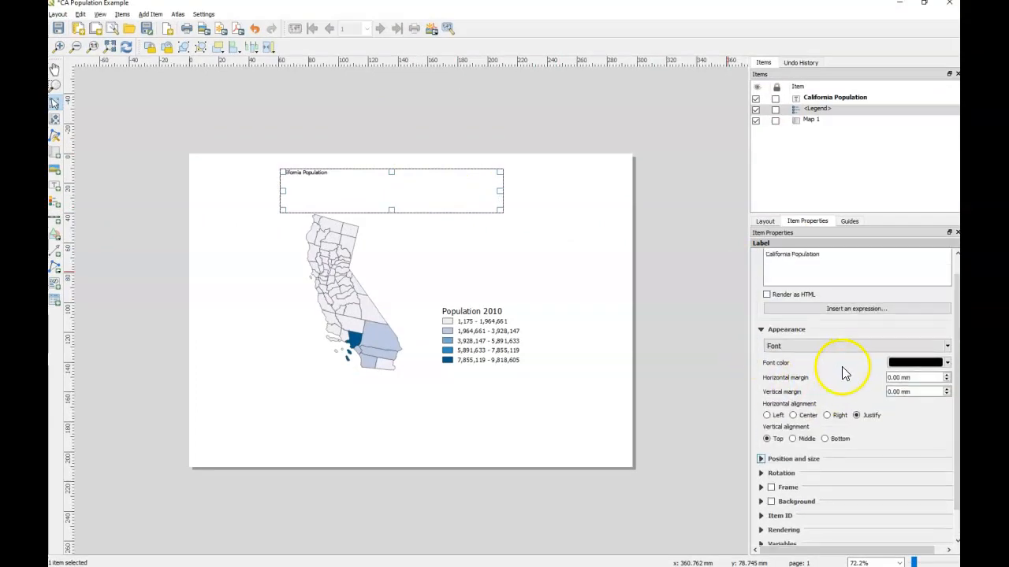
# Step: Set the "California Population" label's font size to 28
pyautogui.click(944, 346)
pyautogui.moveTo(631, 227); pyautogui.dragTo(631, 249)
pyautogui.click(483, 354)
pyautogui.click(483, 354)
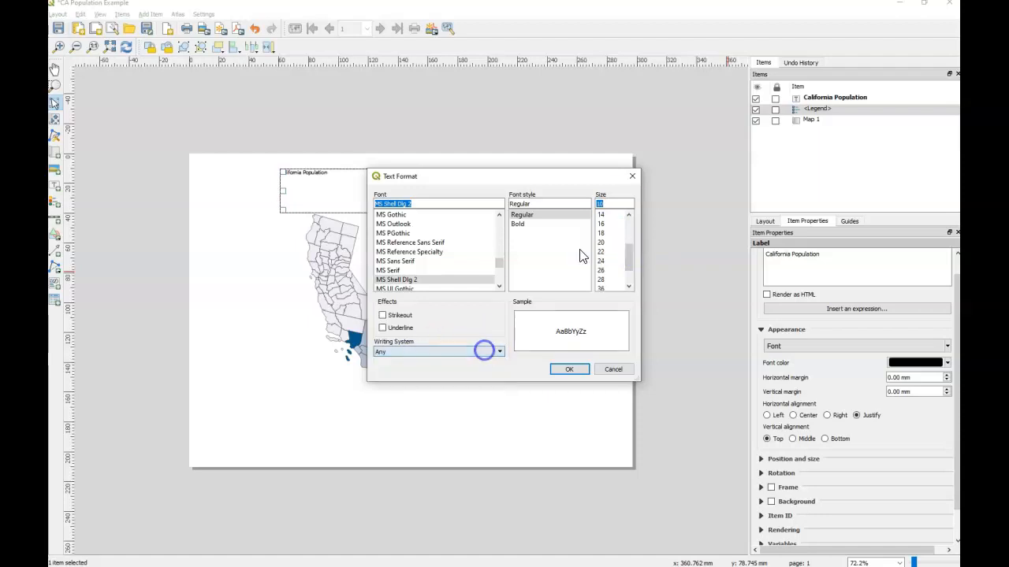
pyautogui.click(601, 279)
pyautogui.click(579, 370)
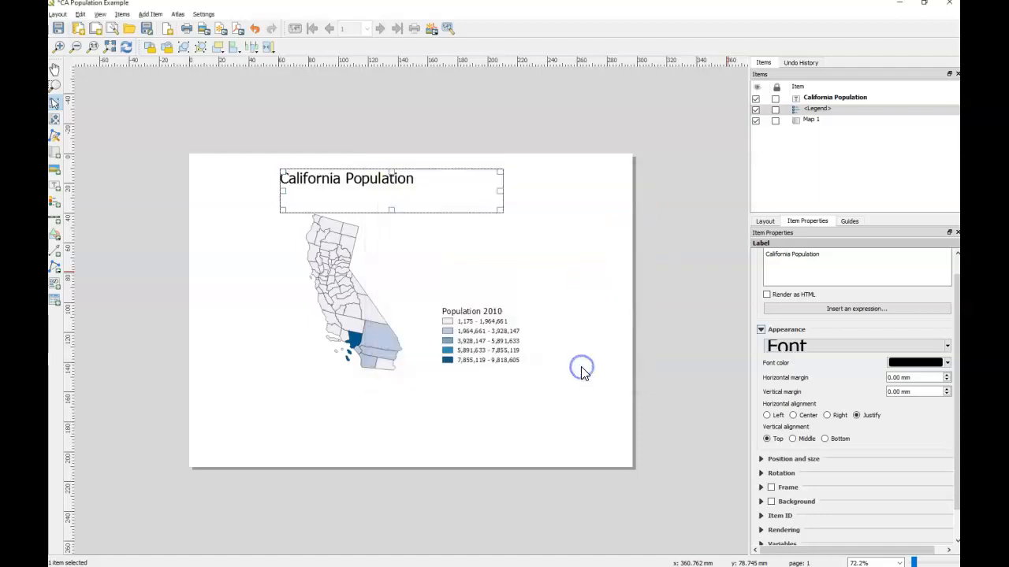
# Step: Move the "California Population" title right and slightly down so it sits more centrally on the page, and deselect it
pyautogui.click(554, 235)
pyautogui.moveTo(379, 181); pyautogui.dragTo(418, 185)
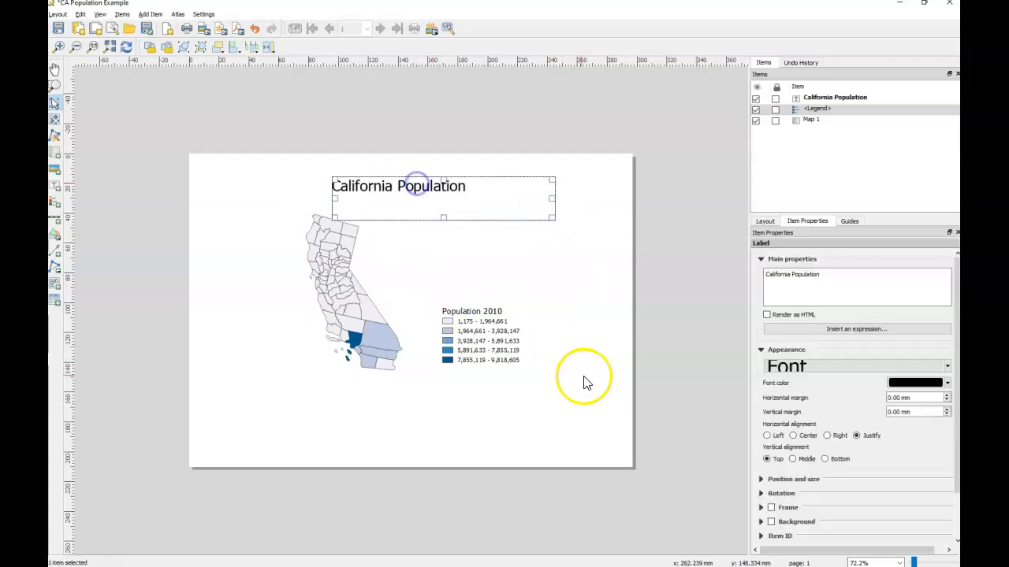
pyautogui.click(656, 378)
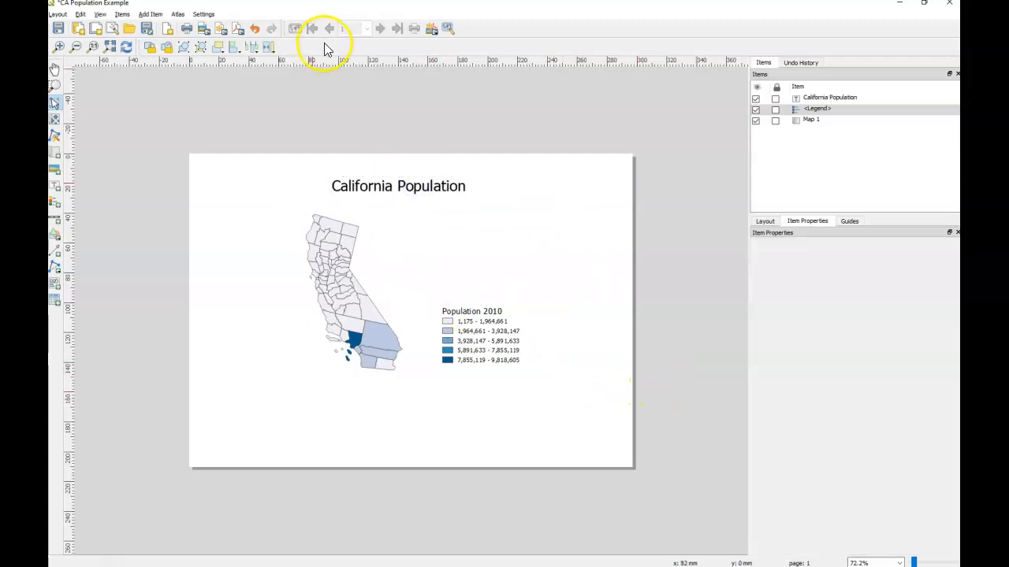